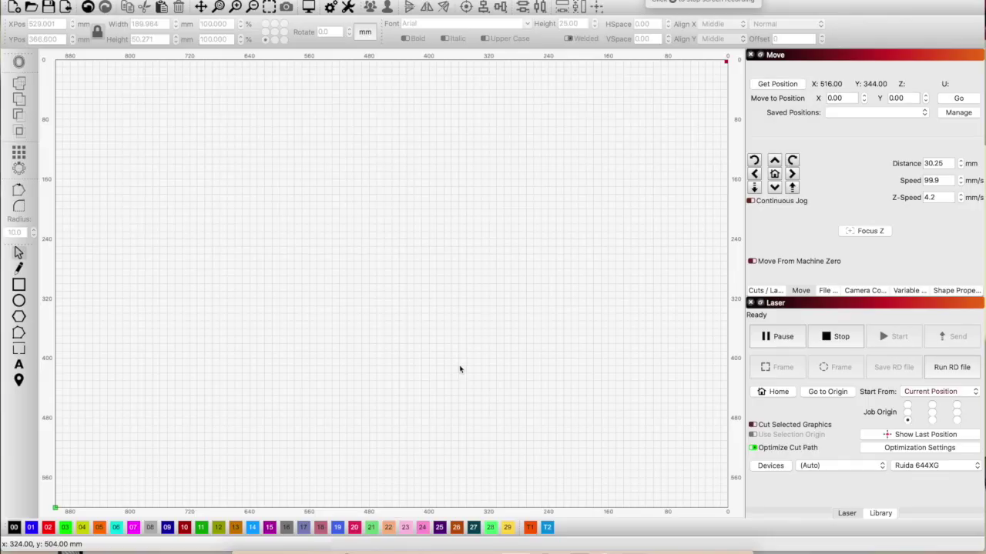
View LightBurn's license management page, then close it.
{"action": "left_click", "coordinate": [54, 0]}
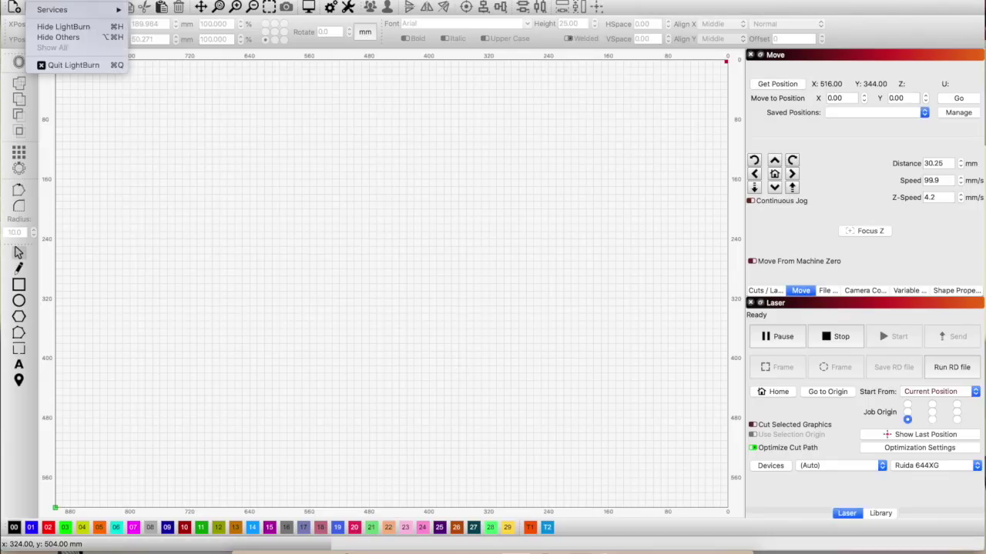
{"action": "mouse_move", "coordinate": [285, 0]}
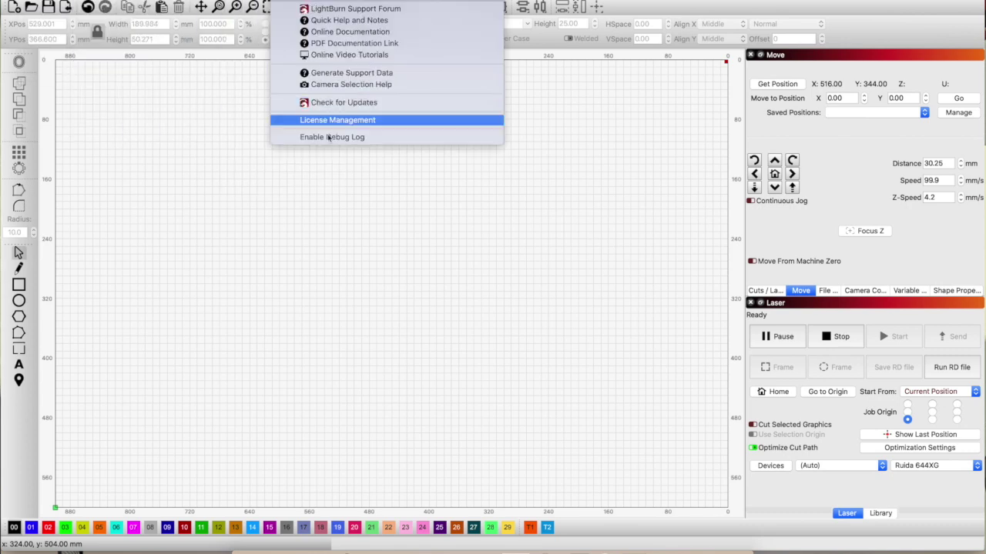
{"action": "left_click", "coordinate": [354, 120]}
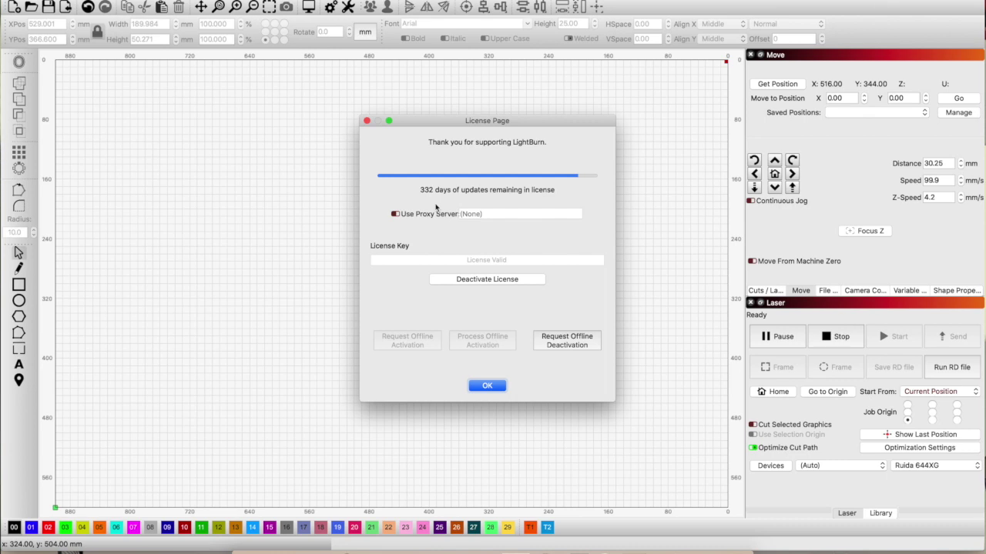
{"action": "left_click", "coordinate": [492, 385]}
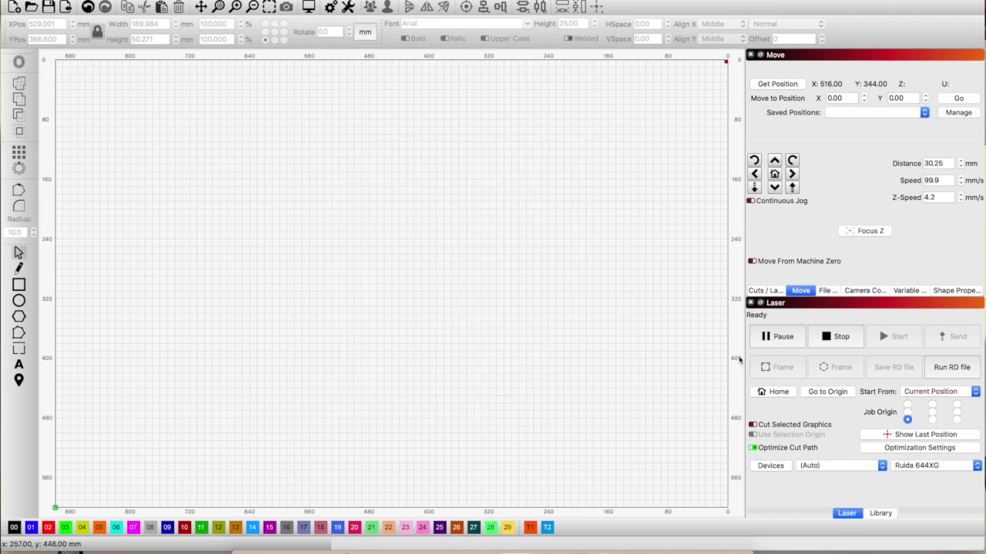
Add a new Ruida laser over Serial/USB with a 900 × 600 mm work area.
{"action": "left_click", "coordinate": [773, 466]}
{"action": "left_click", "coordinate": [586, 372]}
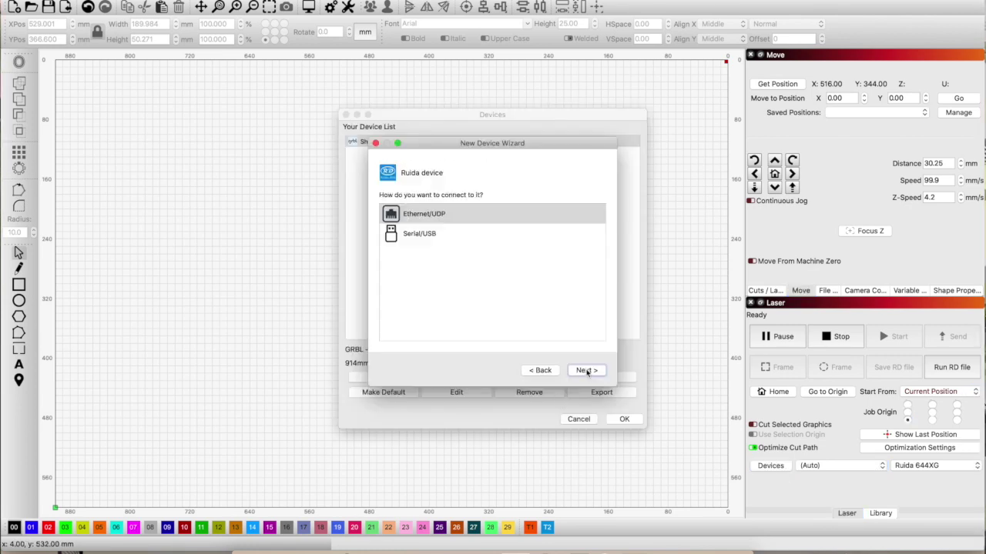
{"action": "left_click", "coordinate": [411, 236]}
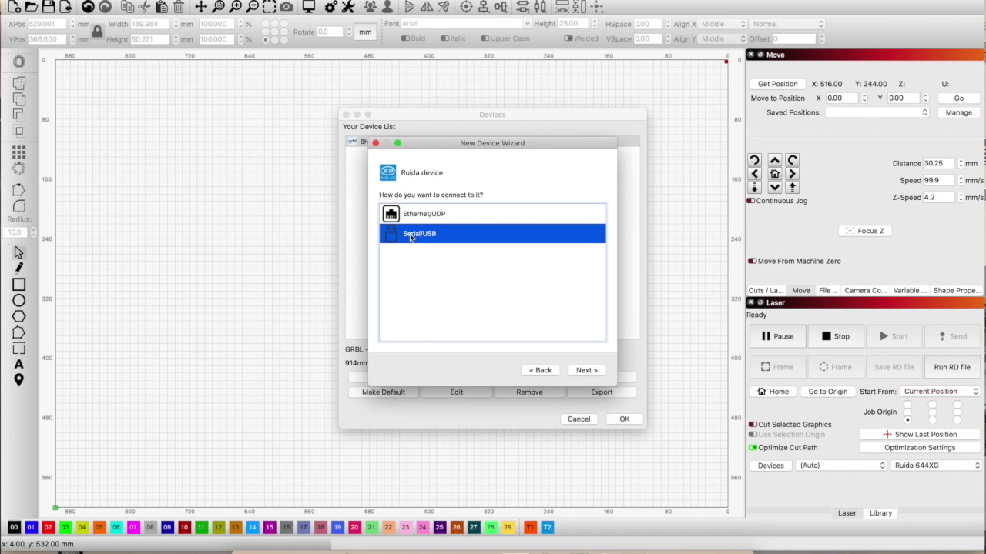
{"action": "left_click", "coordinate": [586, 371]}
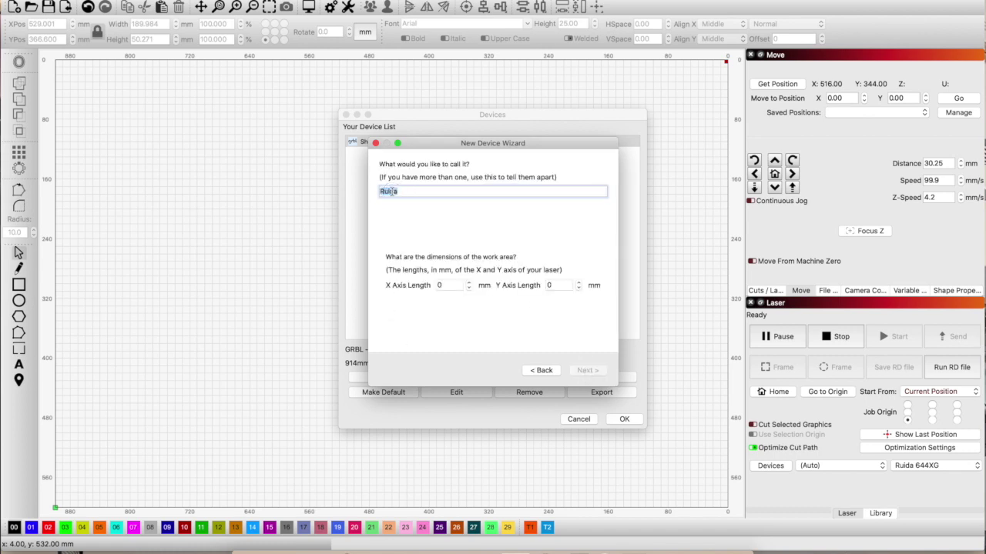
{"action": "left_click", "coordinate": [443, 285]}
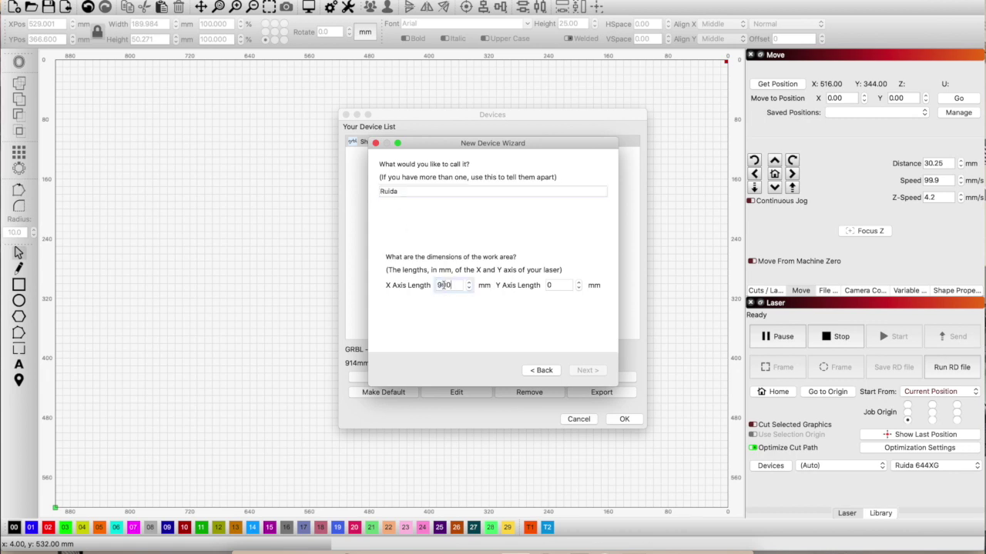
{"action": "left_click", "coordinate": [552, 284]}
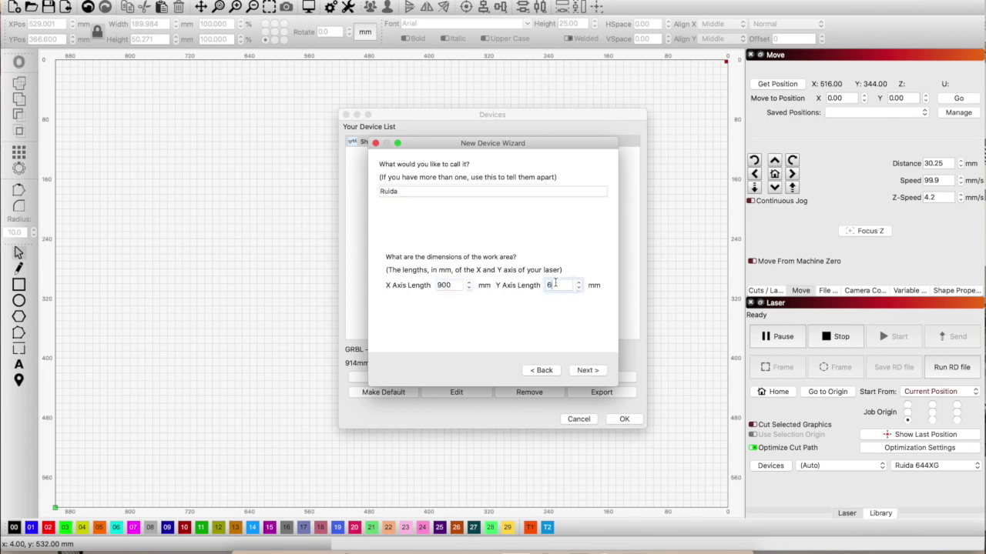
{"action": "left_click", "coordinate": [586, 371]}
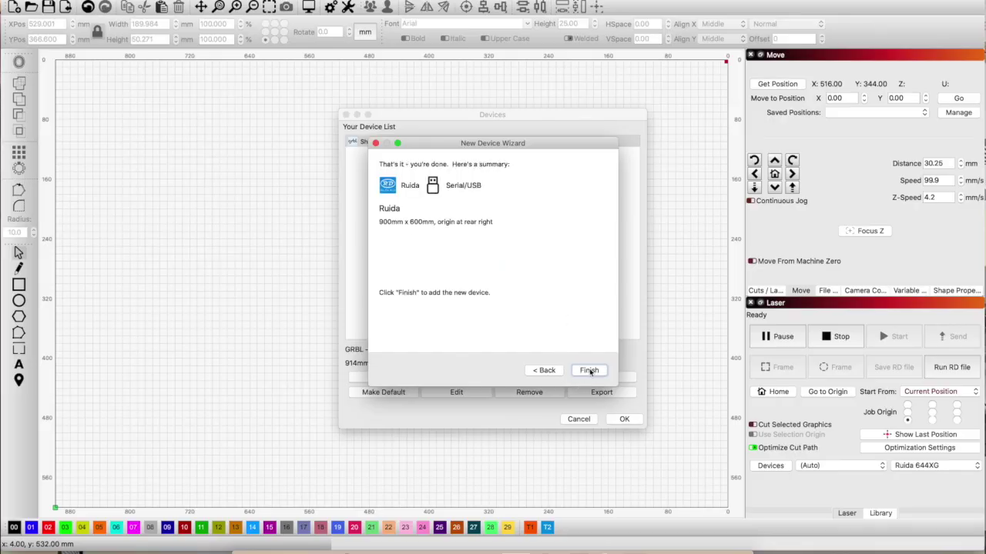
{"action": "left_click", "coordinate": [589, 371]}
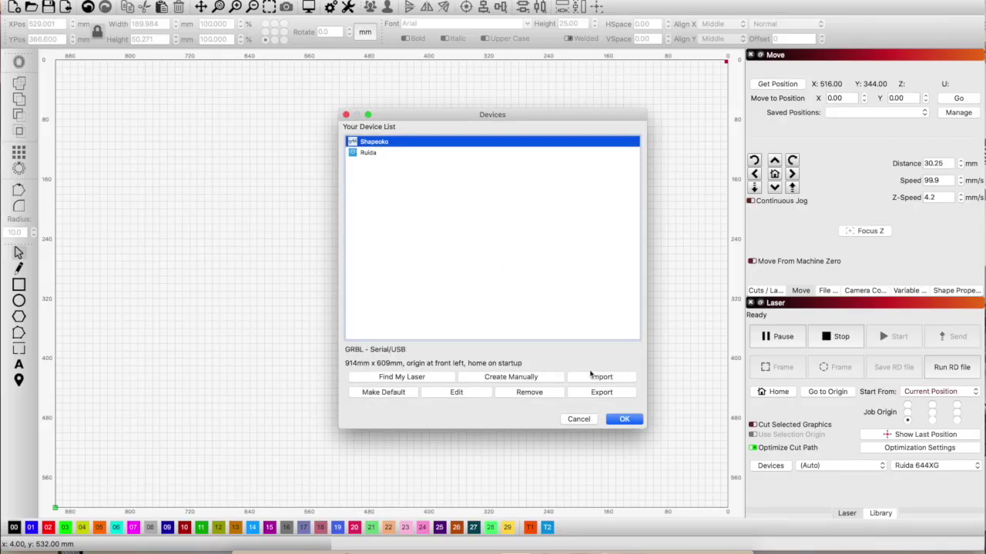
Make the Ruida device the default and apply the device setup.
{"action": "left_click", "coordinate": [373, 154]}
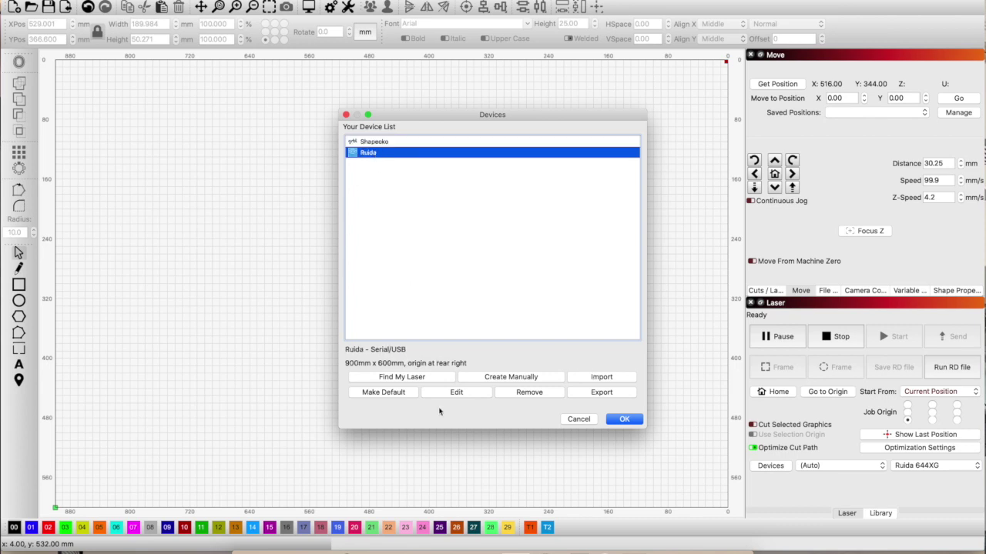
{"action": "left_click", "coordinate": [388, 393]}
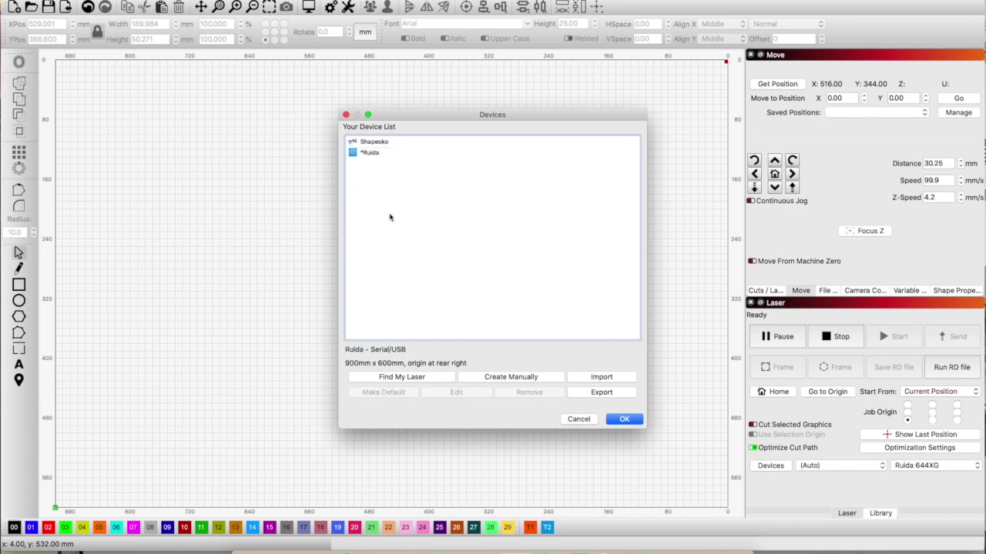
{"action": "left_click", "coordinate": [627, 420]}
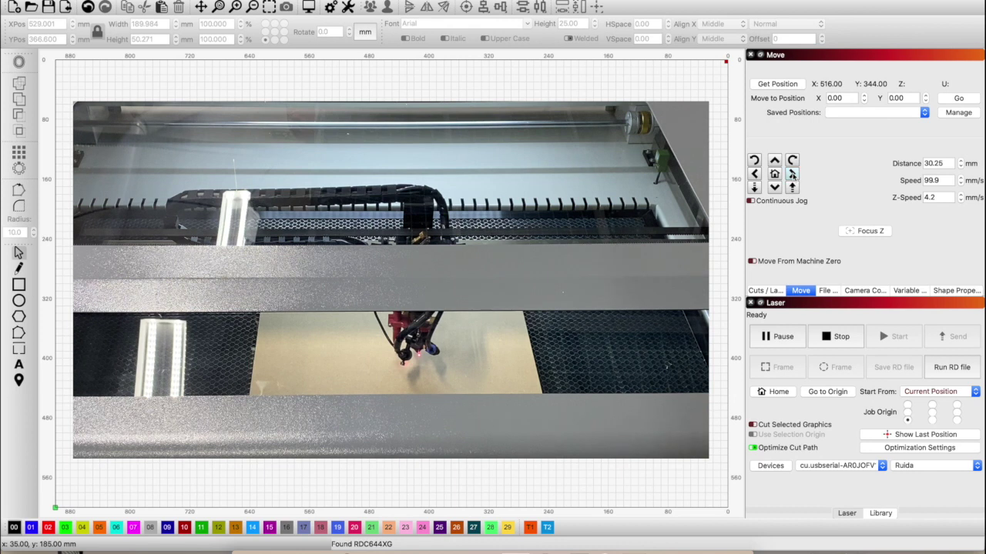
Jog the laser head right, then left, then return it to home.
{"action": "left_click", "coordinate": [793, 174]}
{"action": "left_click", "coordinate": [754, 175]}
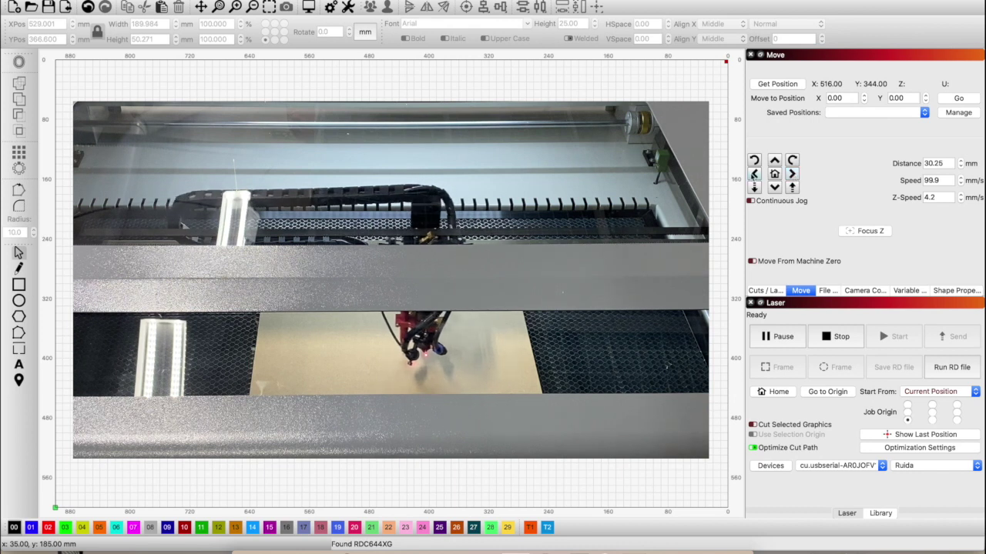
{"action": "left_click", "coordinate": [775, 175]}
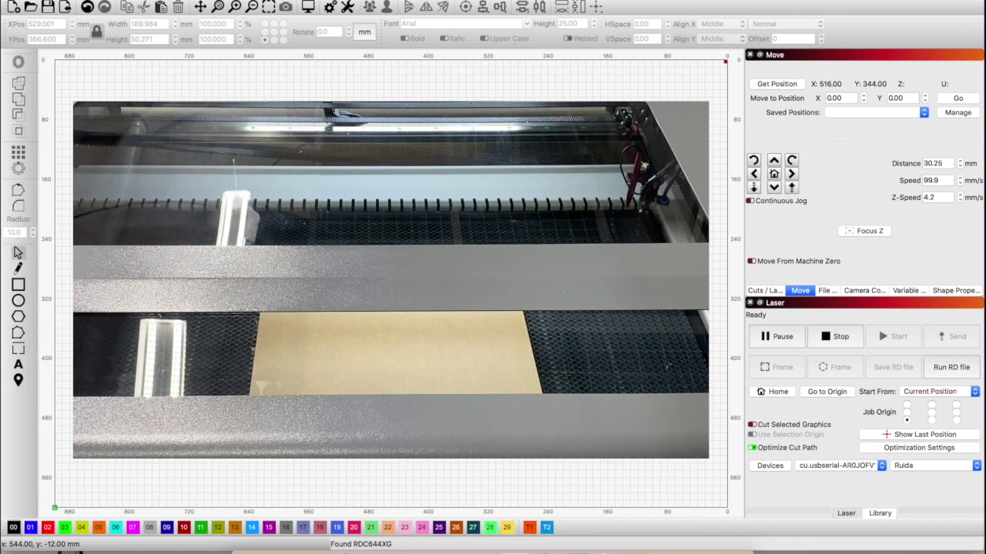
Enable the Z axis in the Ruida device settings, then jog the bed in Z.
{"action": "left_click", "coordinate": [347, 7]}
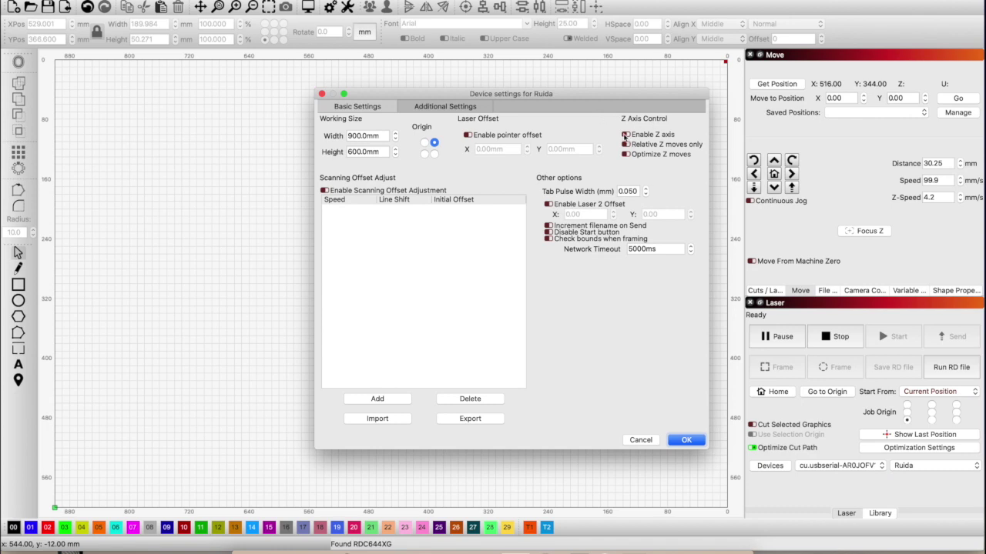
{"action": "left_click", "coordinate": [685, 441]}
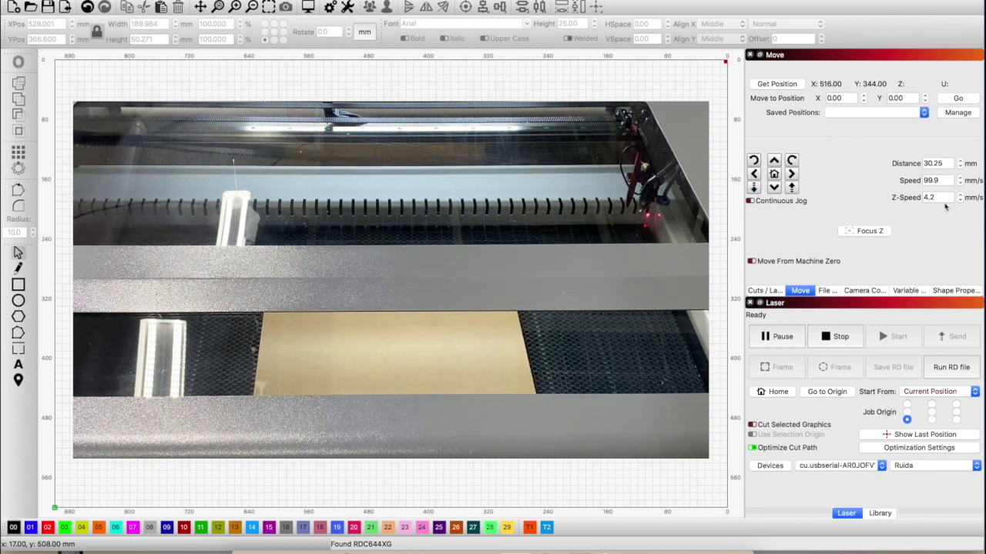
{"action": "left_click", "coordinate": [792, 189]}
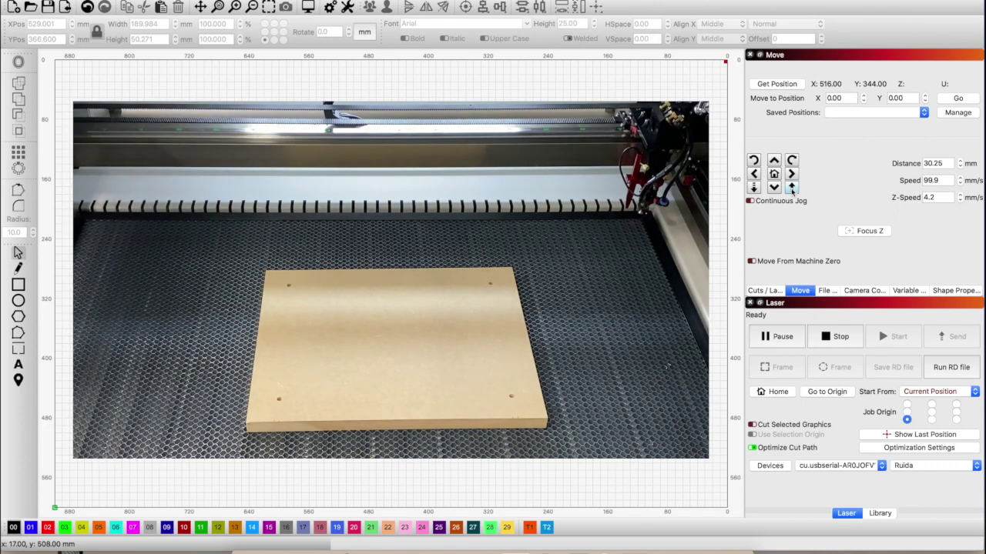
Jog the bed once more in Z to bring the MDF board closer.
{"action": "left_click", "coordinate": [792, 188]}
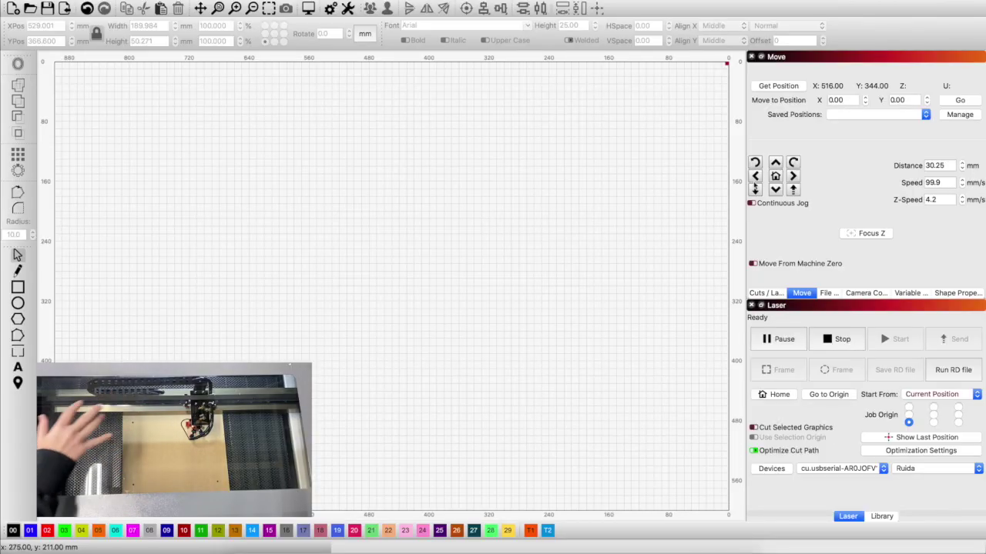
Nudge the laser head right and left, then browse the Logo folder for a file to import.
{"action": "left_click", "coordinate": [793, 177]}
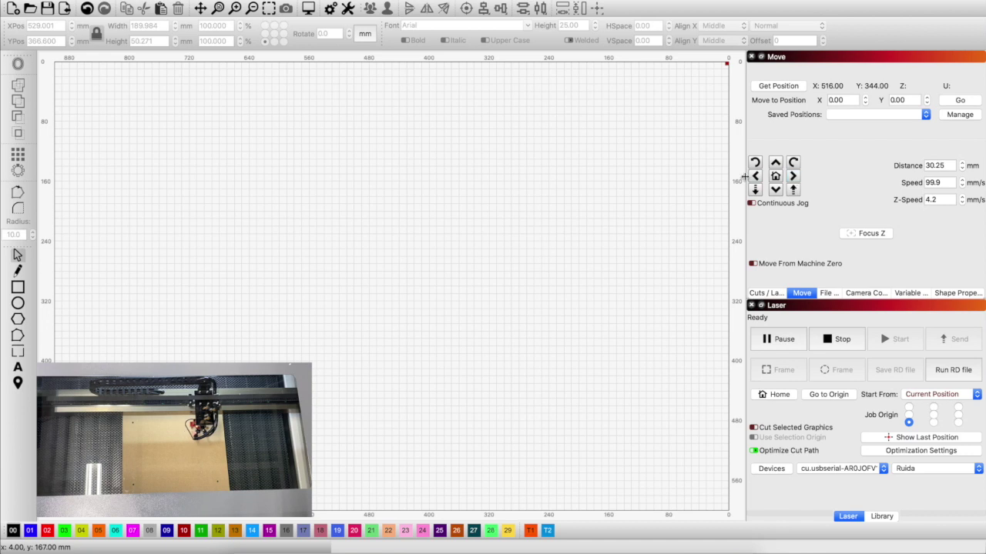
{"action": "left_click", "coordinate": [755, 177]}
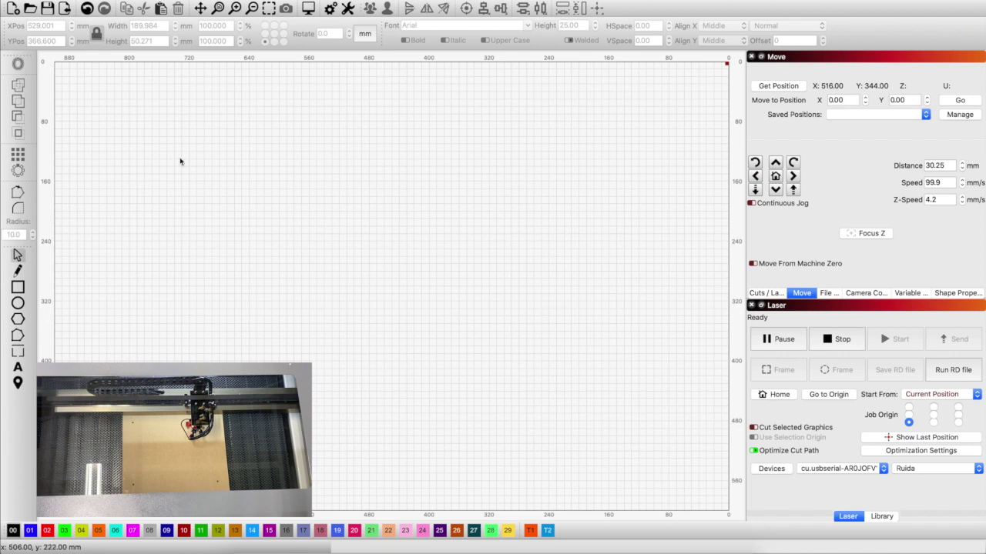
{"action": "left_click", "coordinate": [65, 10]}
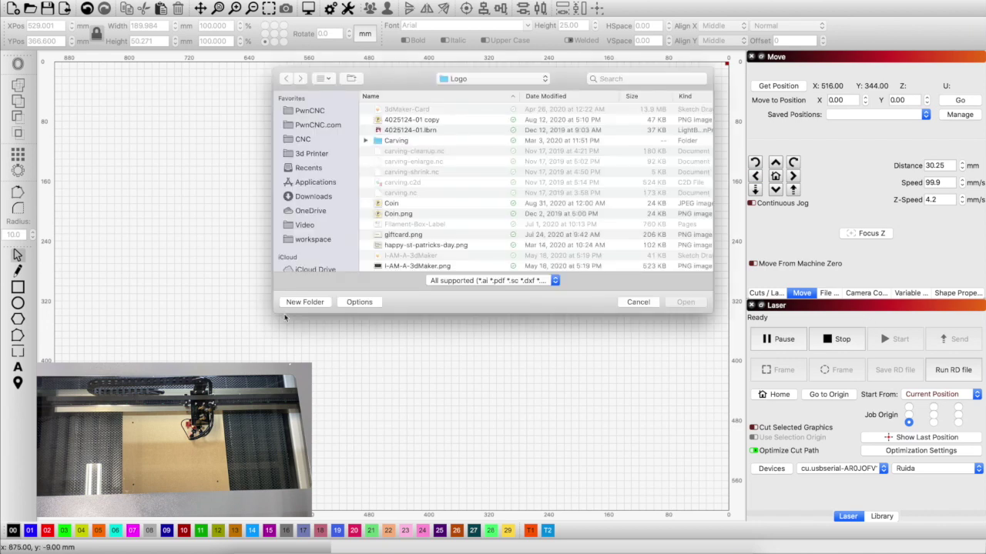
{"action": "scroll", "coordinate": [393, 250], "scroll_direction": "down", "scroll_amount": 10}
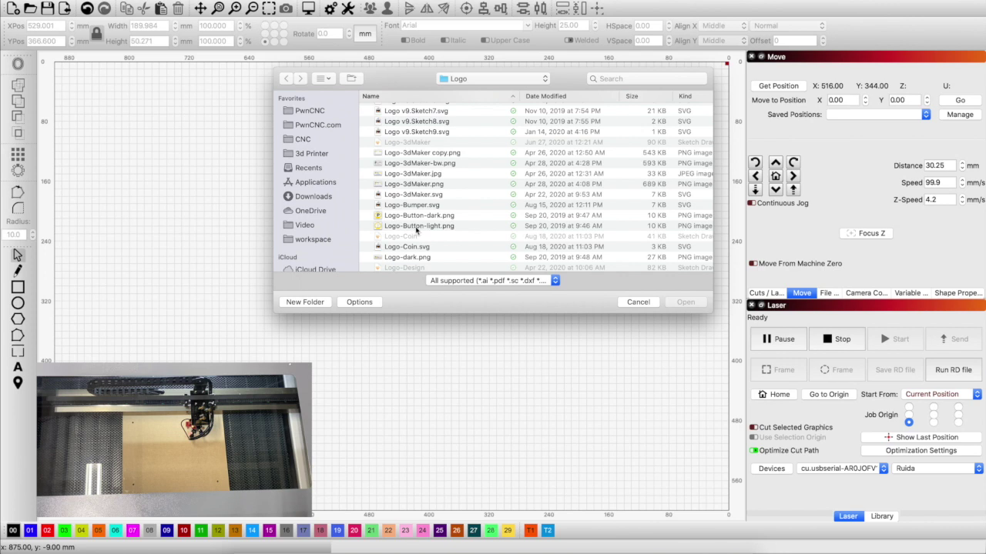
{"action": "scroll", "coordinate": [420, 235], "scroll_direction": "down", "scroll_amount": 5}
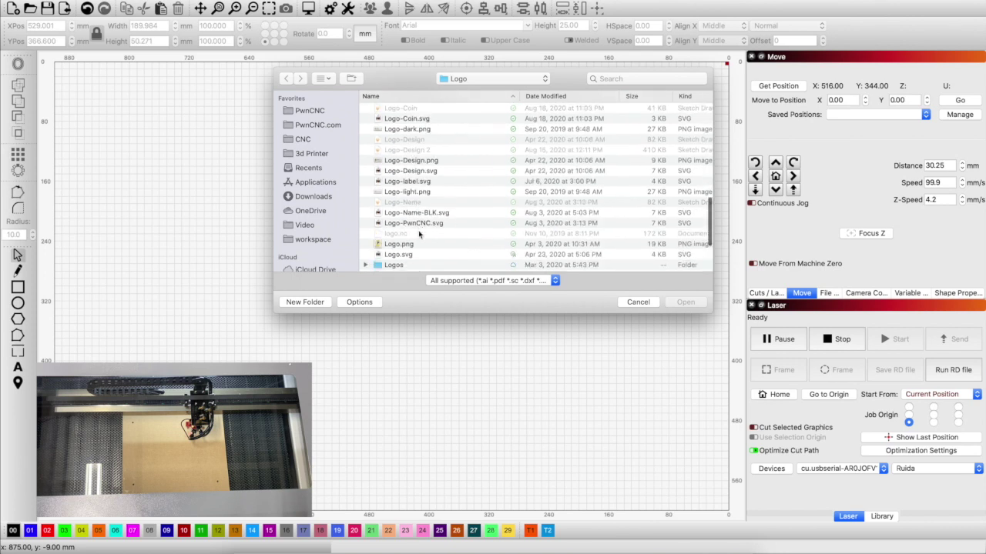
Import Logo-Design.svg, dismiss the unsupported-text warning, then delete it.
{"action": "double_click", "coordinate": [414, 170]}
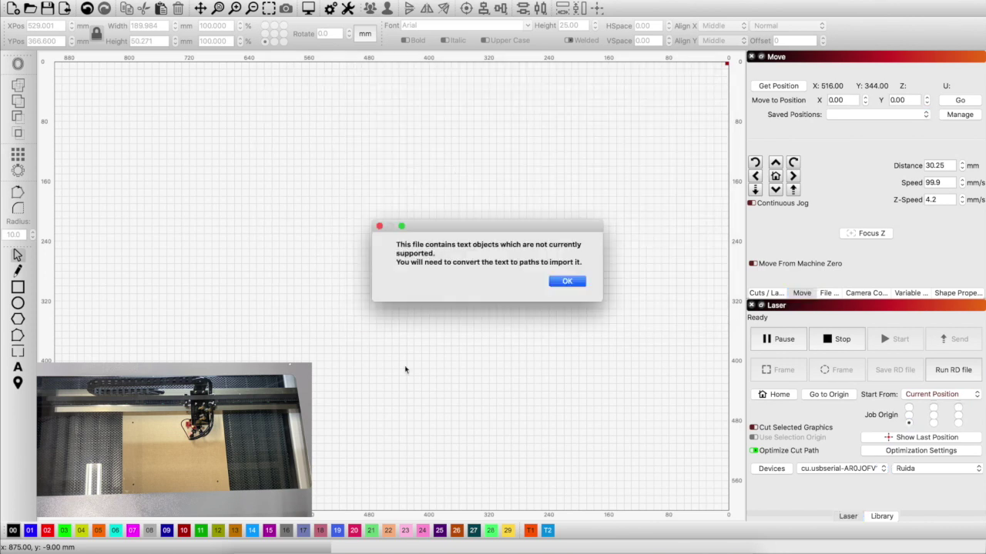
{"action": "left_click", "coordinate": [566, 282]}
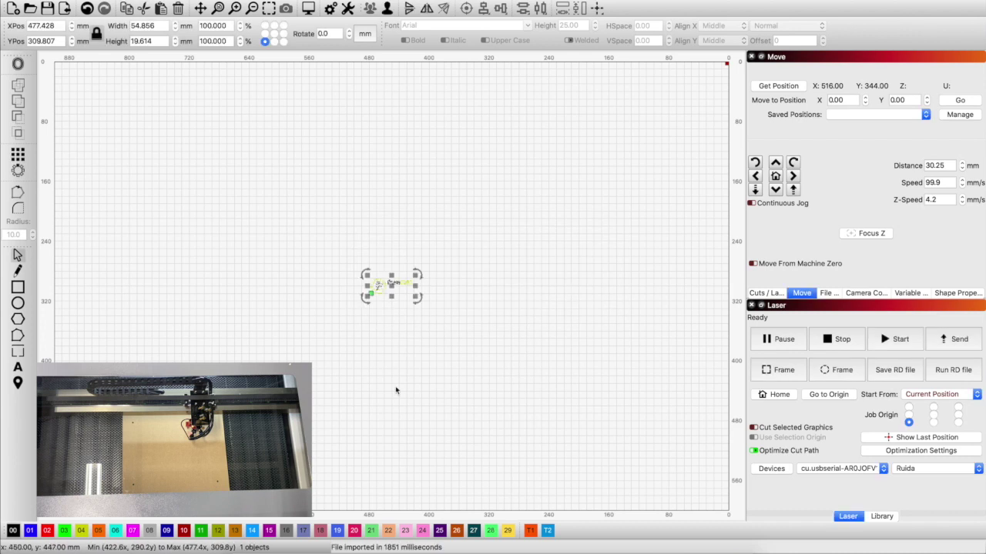
{"action": "left_click_drag", "start_coordinate": [416, 298], "coordinate": [461, 330]}
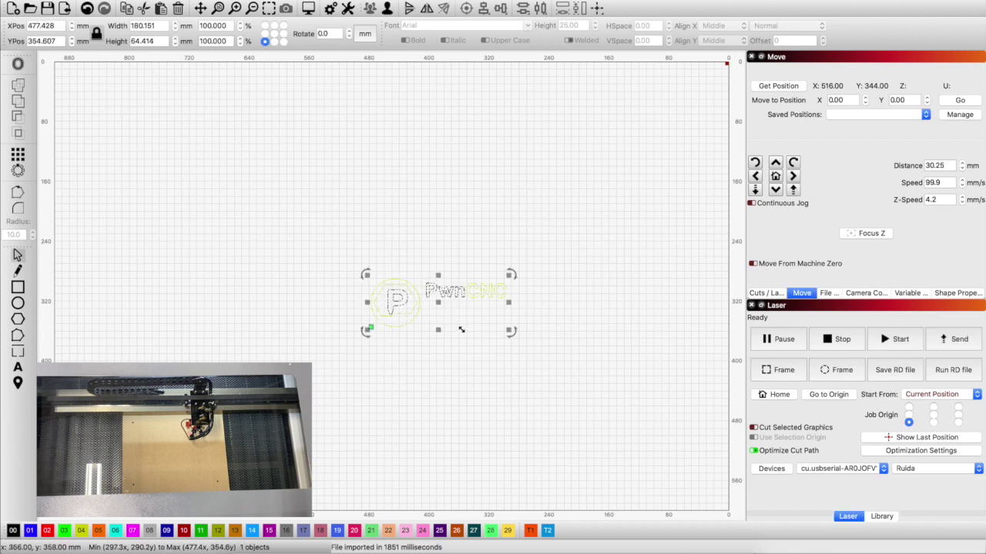
{"action": "key", "text": "Delete"}
Import Logo.svg and scale the PwnCNC logo to about 268 mm wide.
{"action": "left_click", "coordinate": [65, 8]}
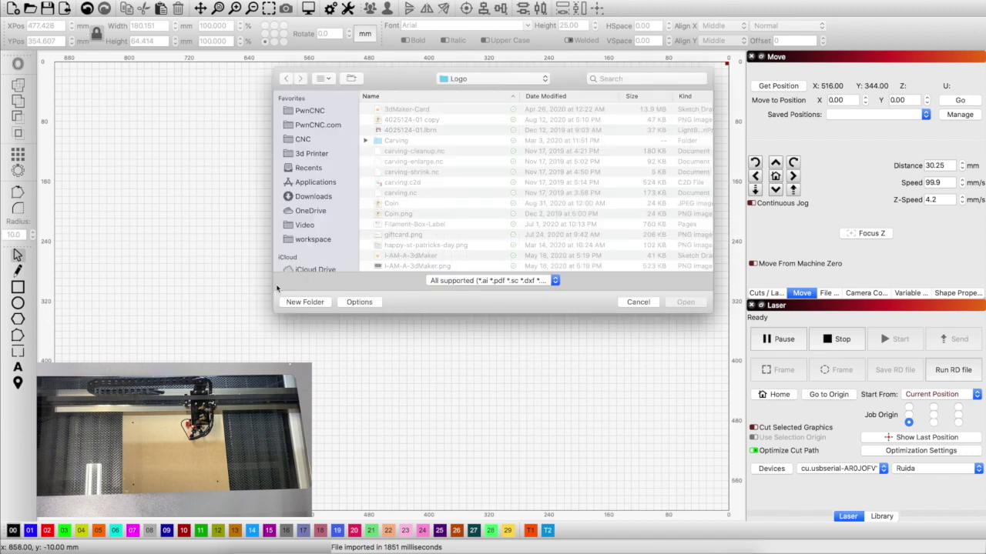
{"action": "scroll", "coordinate": [441, 200], "scroll_direction": "down", "scroll_amount": 5}
{"action": "scroll", "coordinate": [439, 185], "scroll_direction": "down", "scroll_amount": 1}
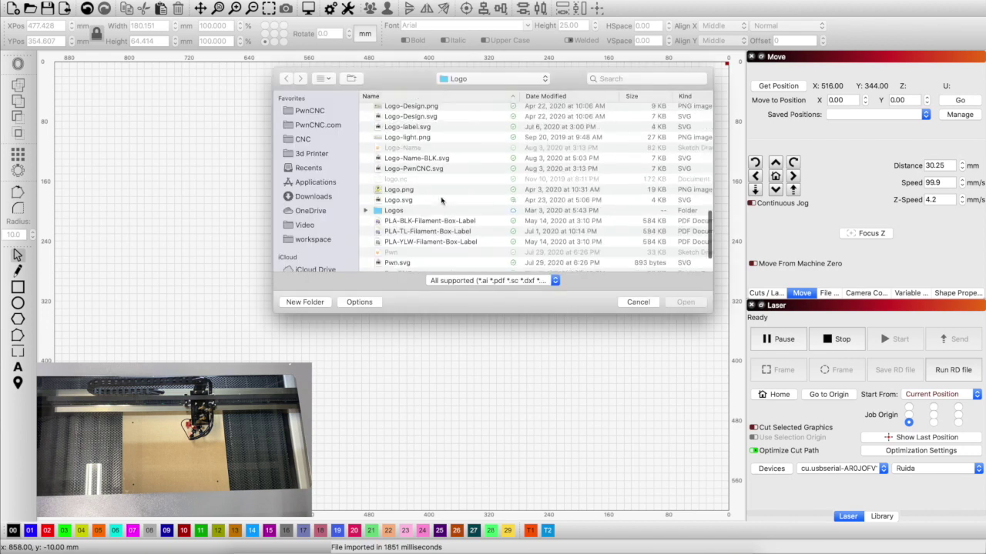
{"action": "double_click", "coordinate": [407, 200]}
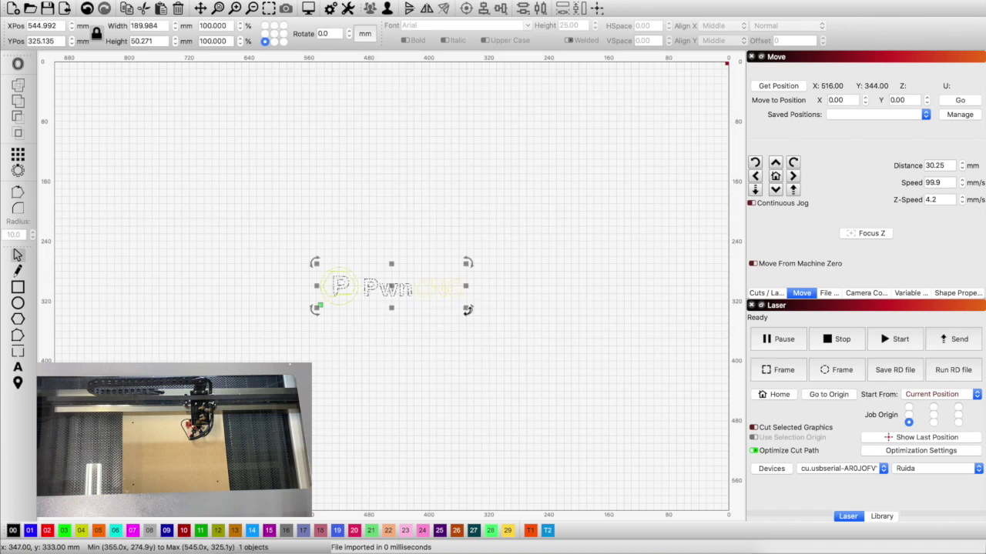
{"action": "left_click_drag", "start_coordinate": [469, 309], "coordinate": [498, 324]}
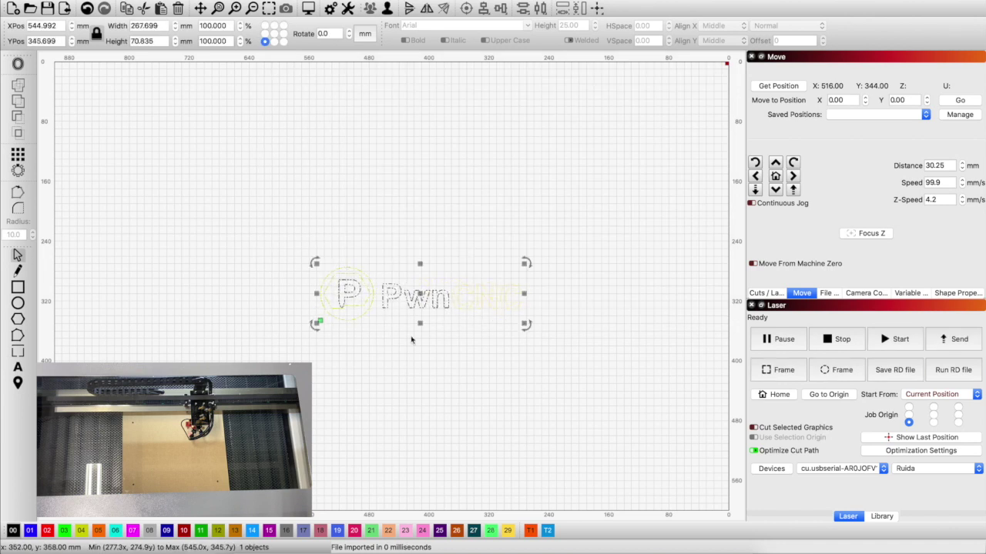
Select the whole PwnCNC logo to check it, then deselect it.
{"action": "left_click", "coordinate": [408, 334]}
{"action": "left_click_drag", "start_coordinate": [563, 329], "coordinate": [269, 228]}
{"action": "scroll", "coordinate": [425, 347], "scroll_direction": "down", "scroll_amount": 3}
{"action": "scroll", "coordinate": [425, 346], "scroll_direction": "up", "scroll_amount": 8}
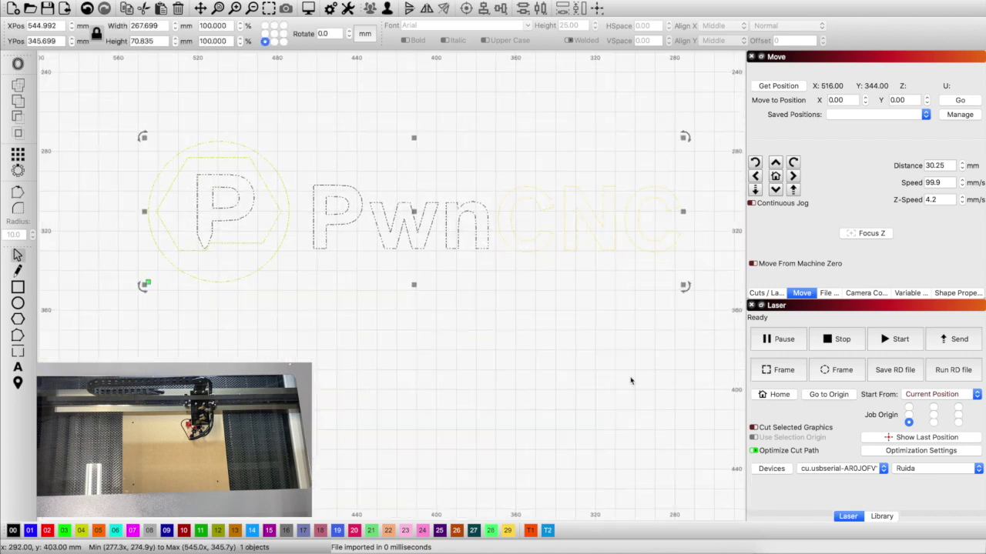
{"action": "left_click", "coordinate": [600, 389]}
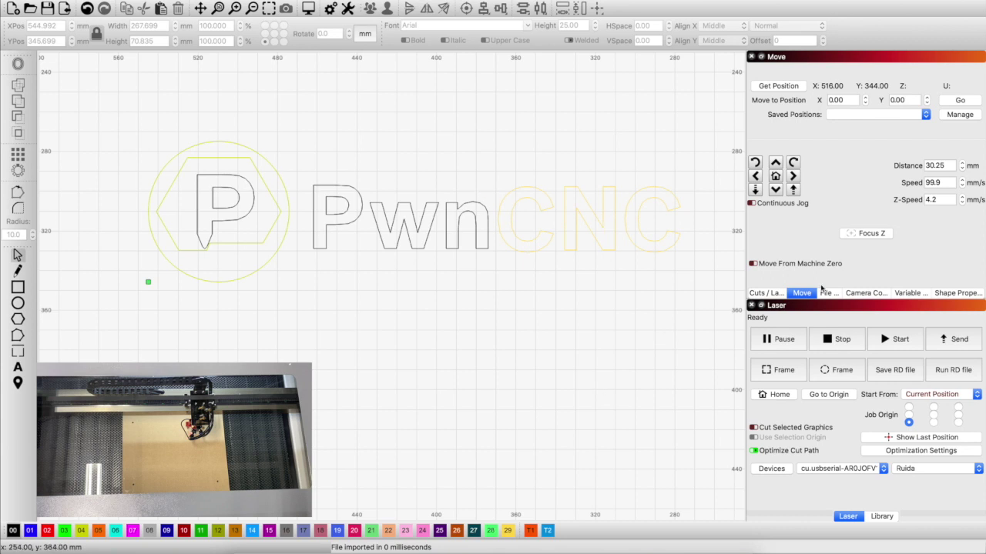
Review layers C00, C04 and C29 in the Cuts / Layers list, each Line at 100.0 / 20.0.
{"action": "left_click", "coordinate": [766, 293]}
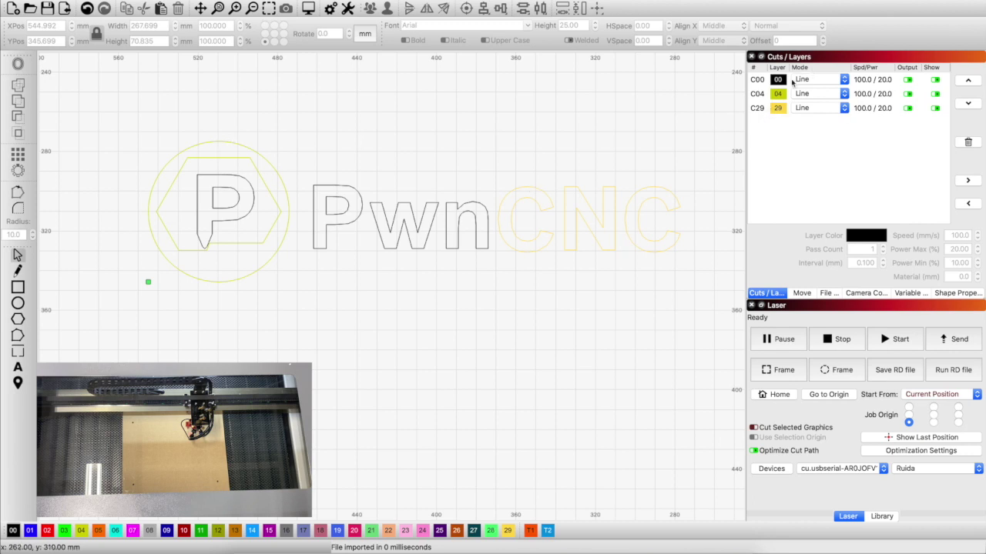
{"action": "left_click", "coordinate": [759, 80]}
{"action": "left_click", "coordinate": [759, 93]}
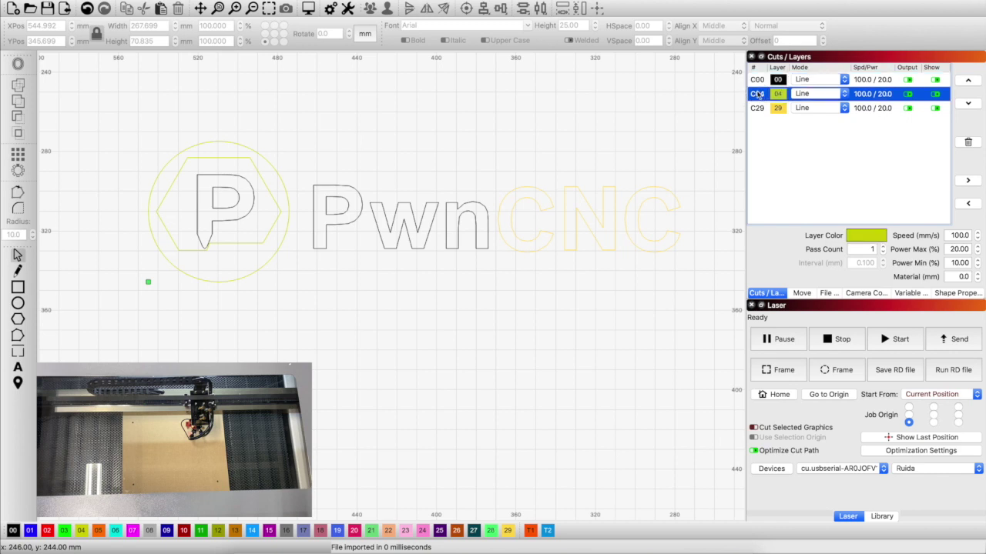
{"action": "left_click", "coordinate": [759, 108]}
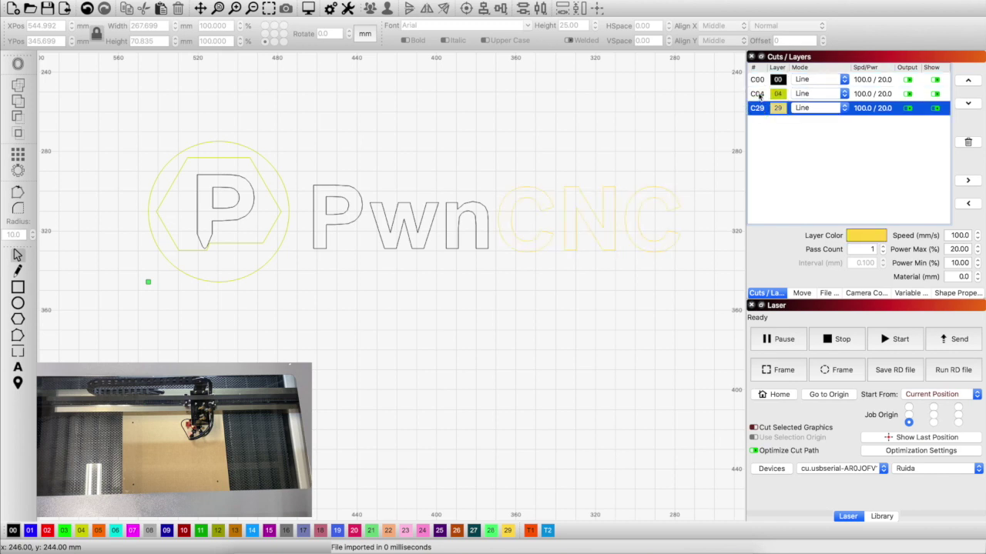
{"action": "left_click", "coordinate": [759, 94]}
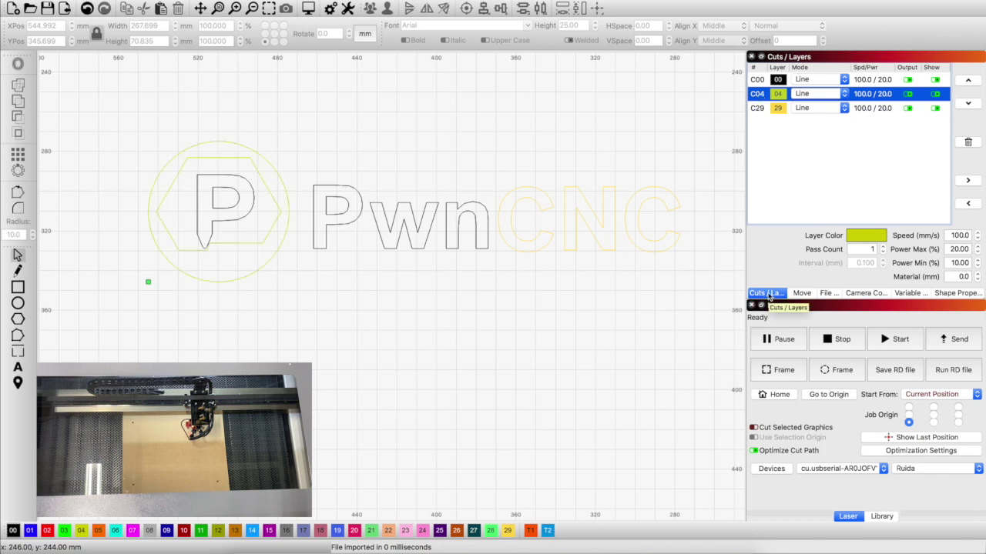
{"action": "left_click", "coordinate": [756, 81]}
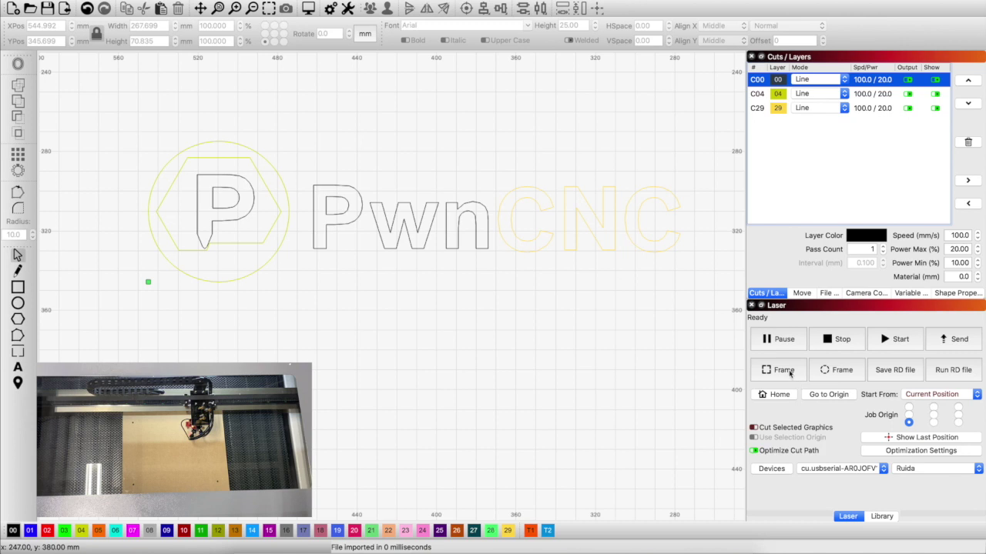
{"action": "scroll", "coordinate": [439, 310], "scroll_direction": "down", "scroll_amount": 10}
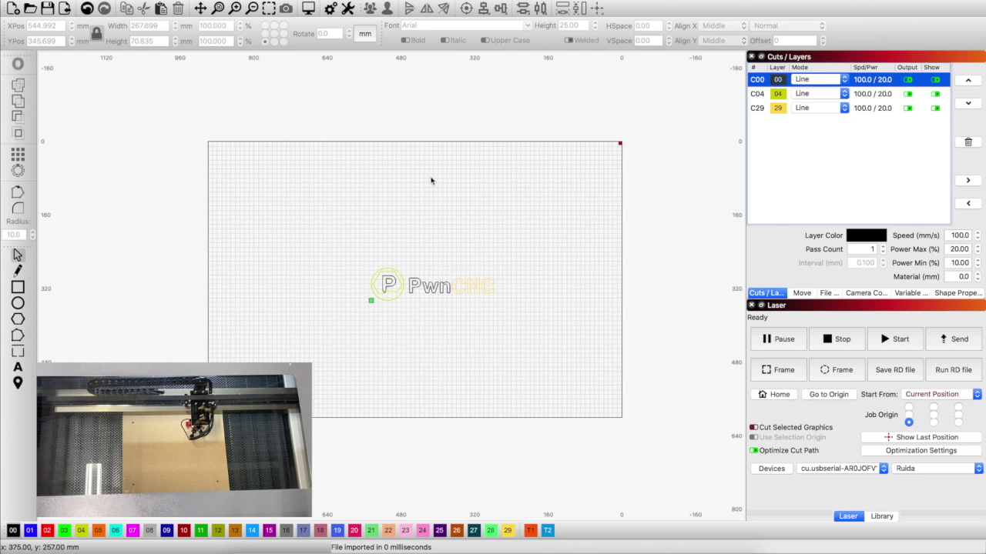
Place the laser head at the logo's lower-left corner and frame the logo's outline.
{"action": "scroll", "coordinate": [389, 337], "scroll_direction": "up", "scroll_amount": 8}
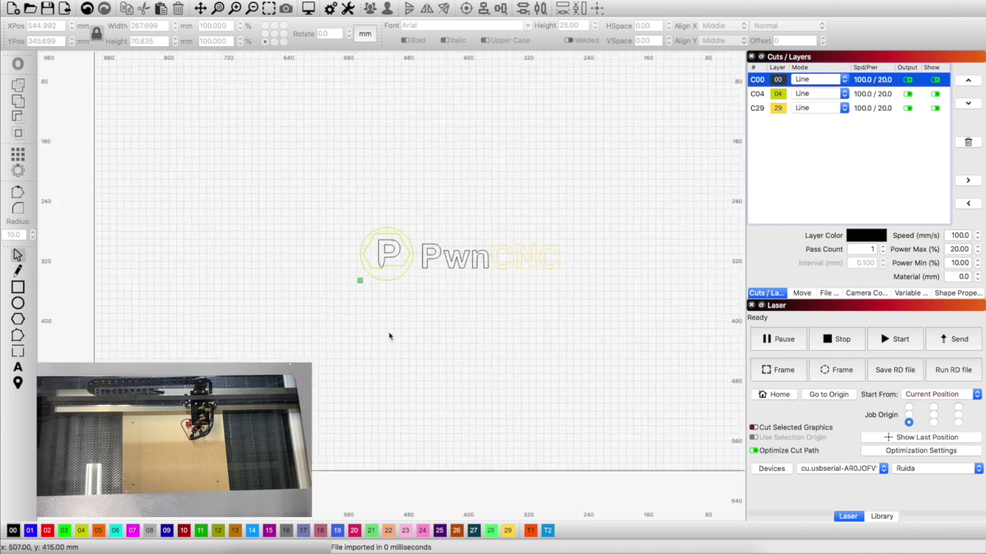
{"action": "right_click", "coordinate": [548, 316]}
{"action": "left_click", "coordinate": [517, 324]}
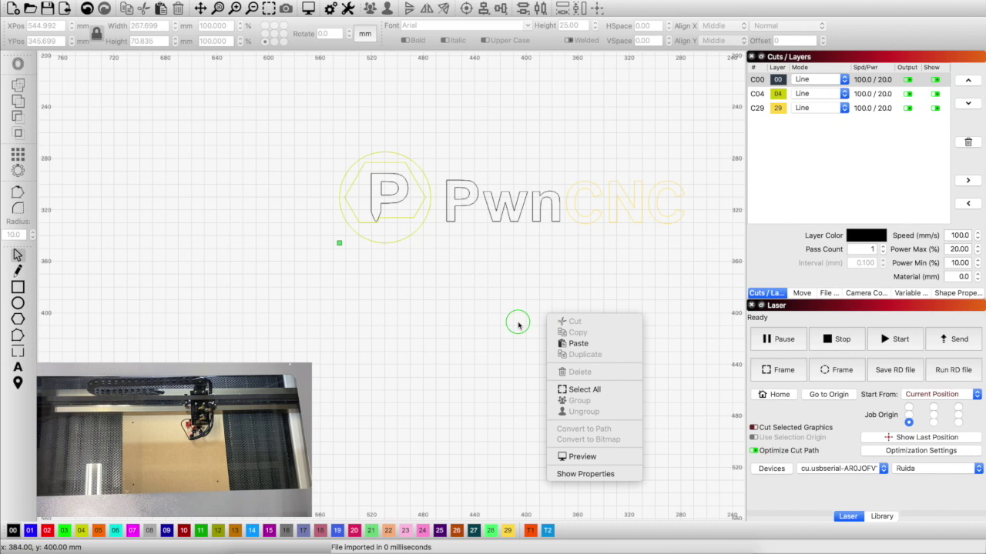
{"action": "scroll", "coordinate": [592, 253], "scroll_direction": "down", "scroll_amount": 4}
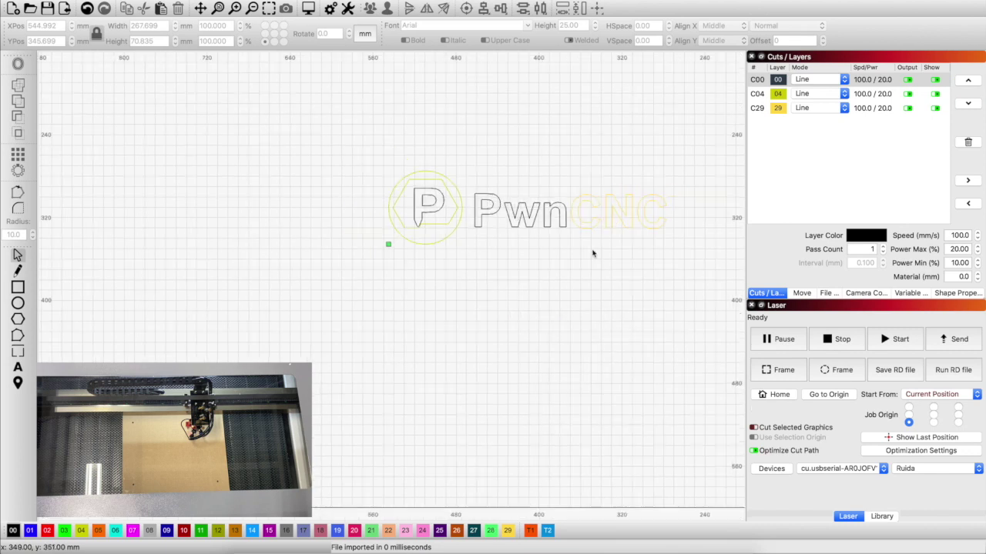
{"action": "scroll", "coordinate": [677, 126], "scroll_direction": "up", "scroll_amount": 5}
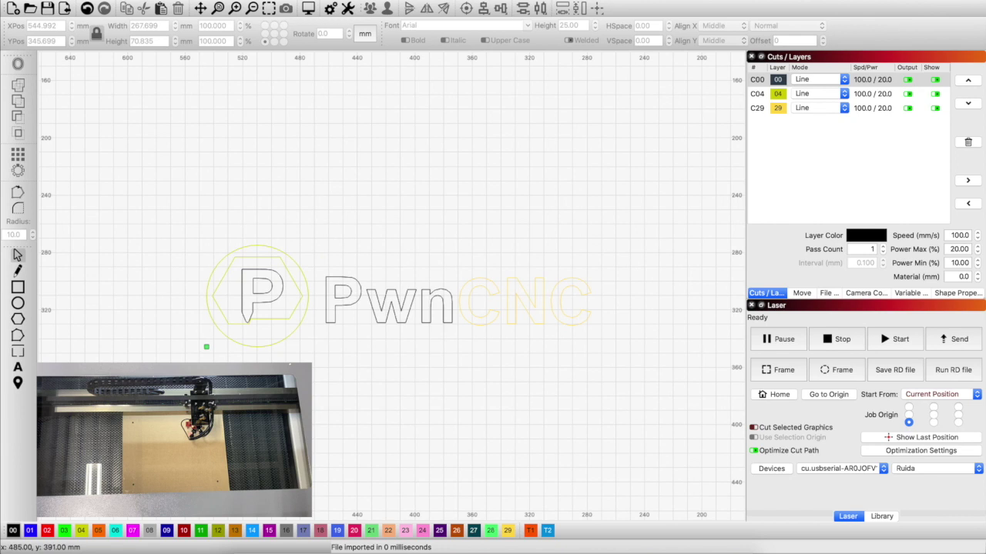
{"action": "left_click", "coordinate": [18, 383]}
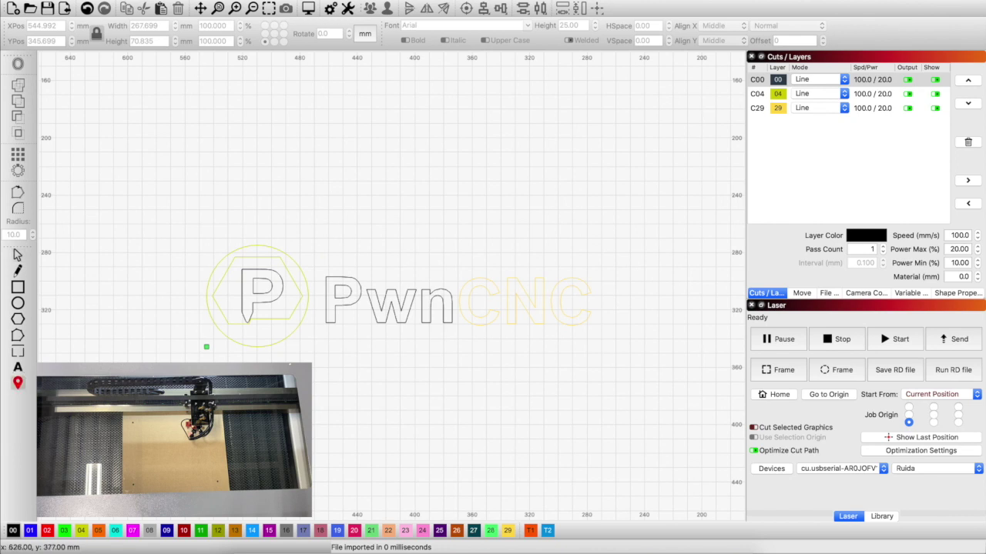
{"action": "left_click", "coordinate": [206, 349]}
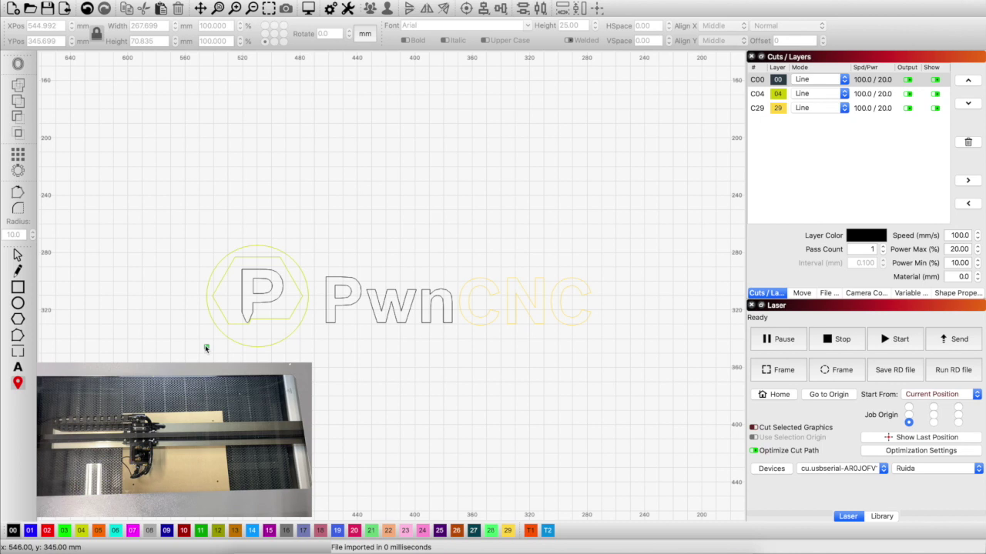
{"action": "left_click", "coordinate": [780, 372]}
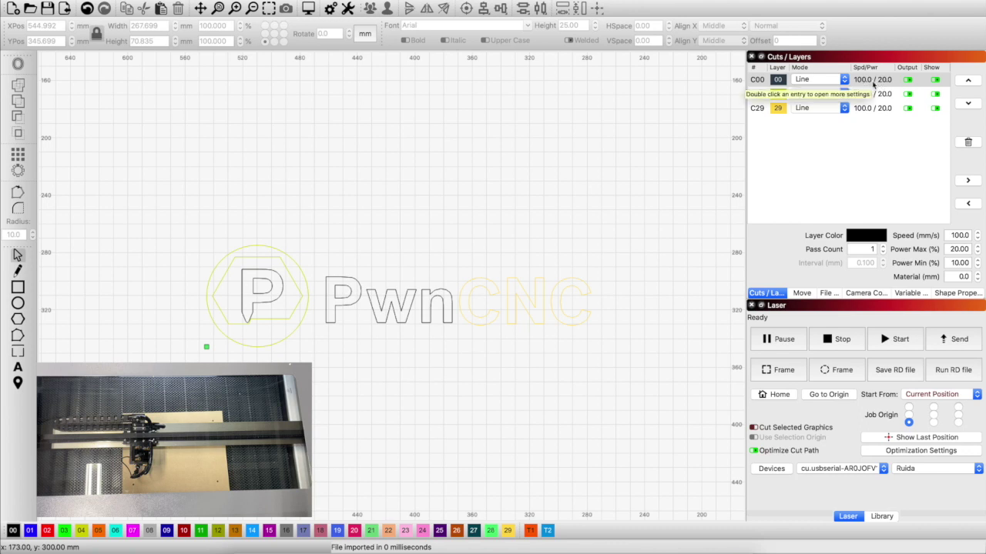
{"action": "double_click", "coordinate": [757, 80]}
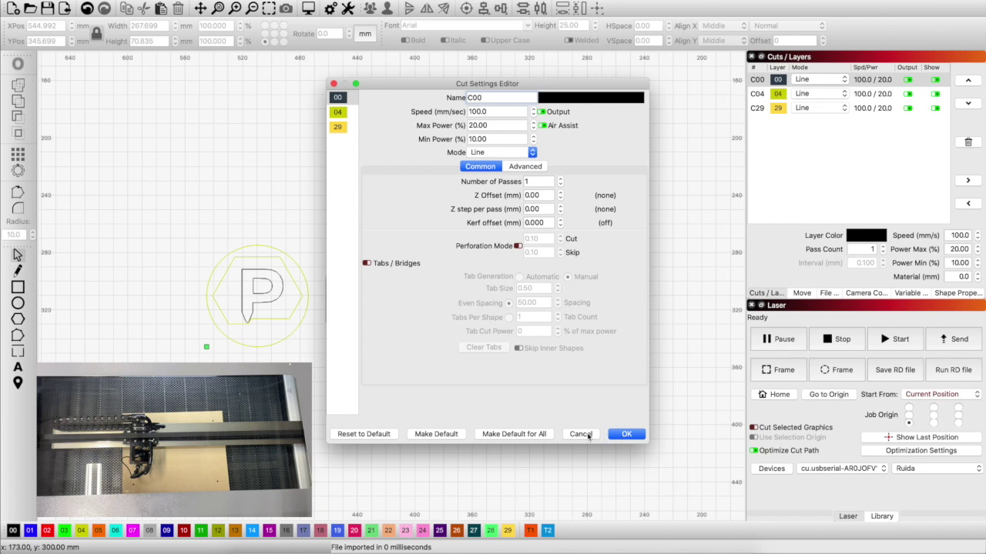
{"action": "left_click", "coordinate": [591, 436]}
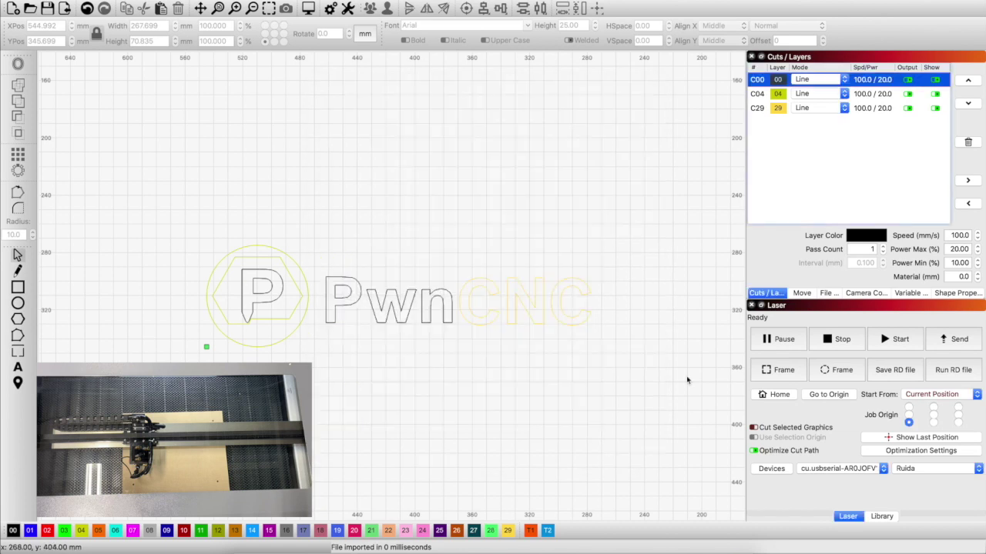
Start the job so the PwnCNC logo file is sent to the Ruida laser.
{"action": "left_click", "coordinate": [896, 340]}
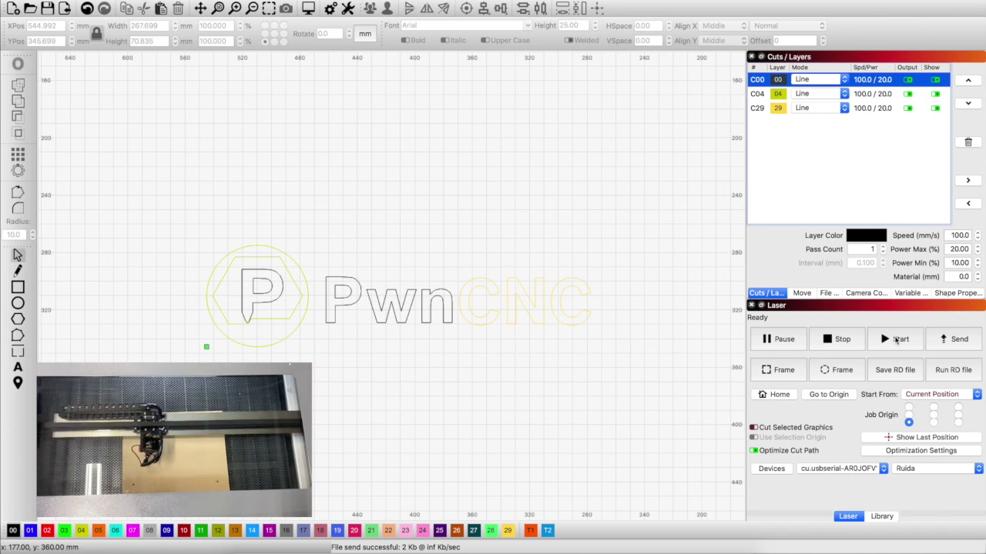